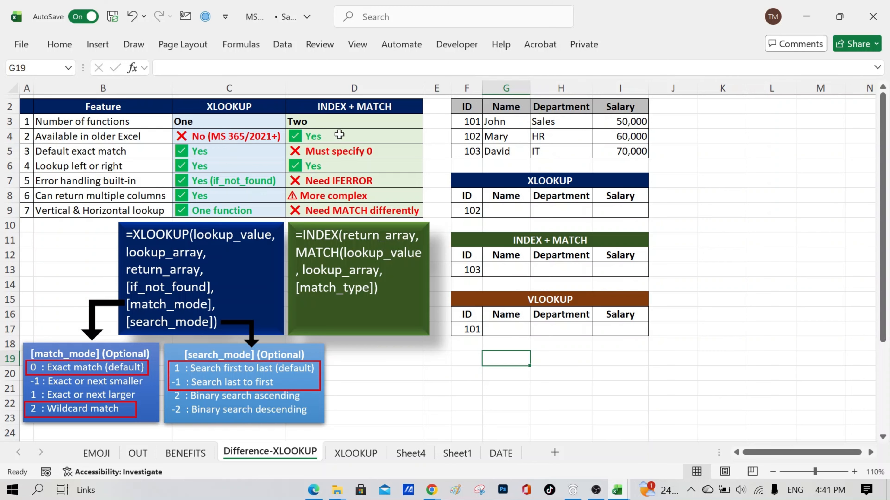
# - Examine the XLOOKUP versus INDEX + MATCH comparison table, covering availability, exact match, lookup direction, error handling, multiple columns and orientation
pyautogui.click(354, 133)
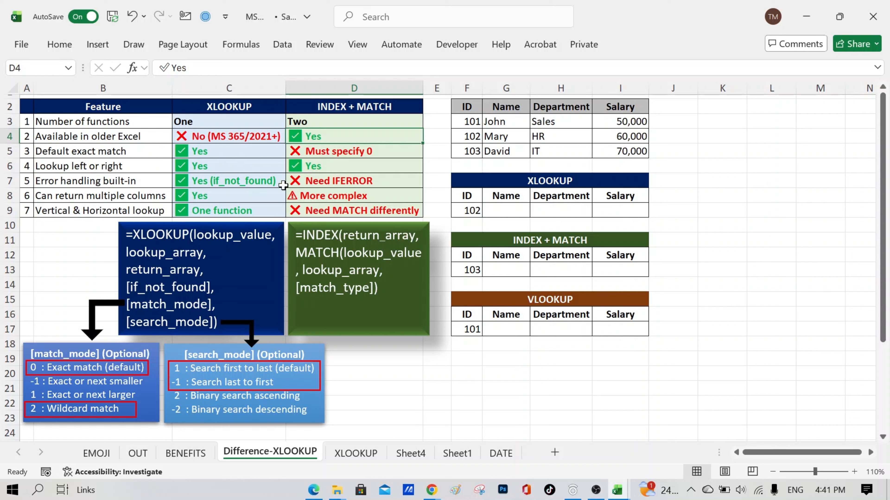
pyautogui.click(336, 152)
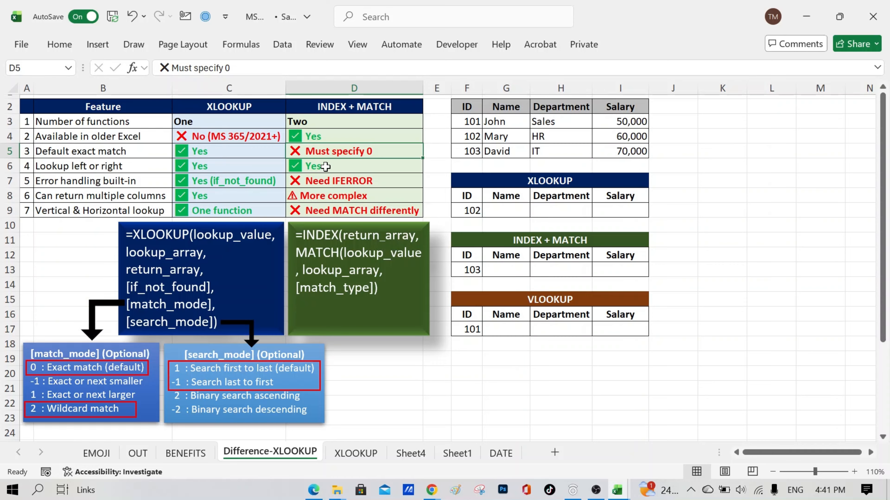
pyautogui.click(316, 167)
pyautogui.click(237, 161)
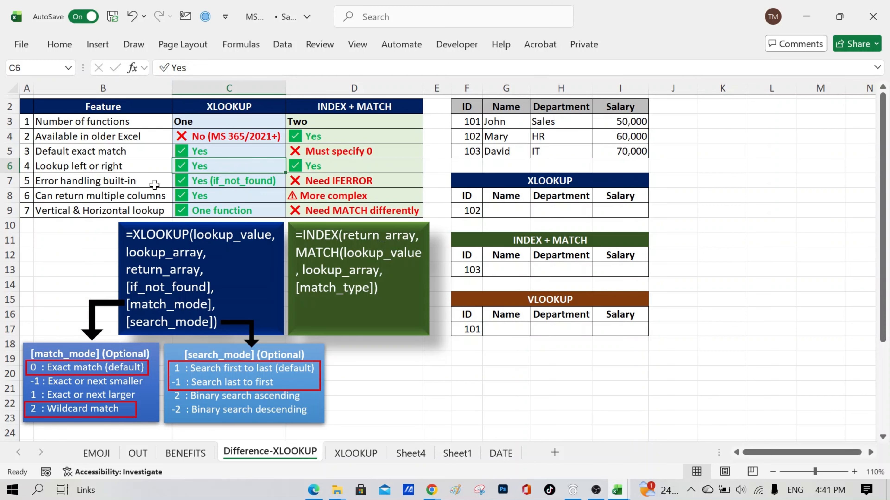
pyautogui.click(250, 184)
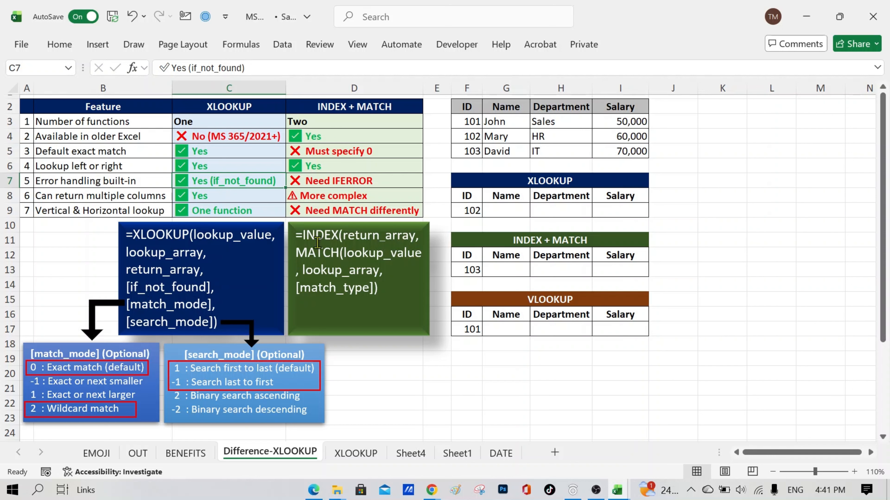
pyautogui.click(305, 233)
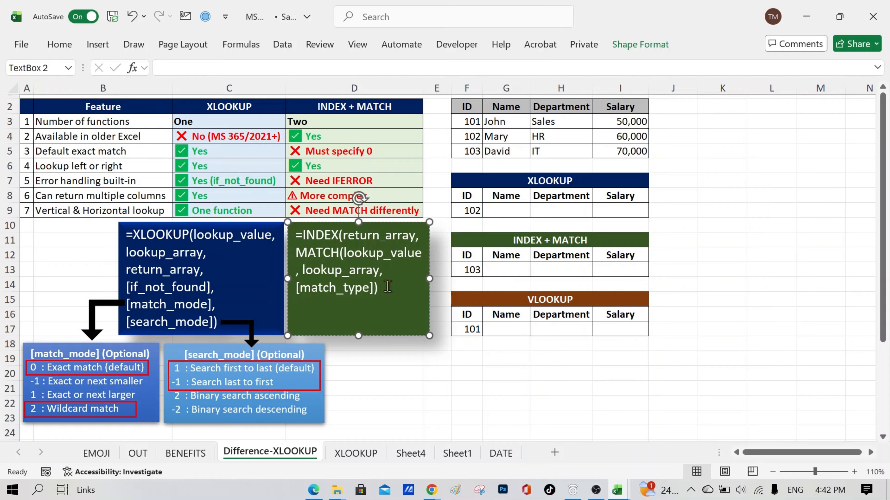
pyautogui.click(326, 180)
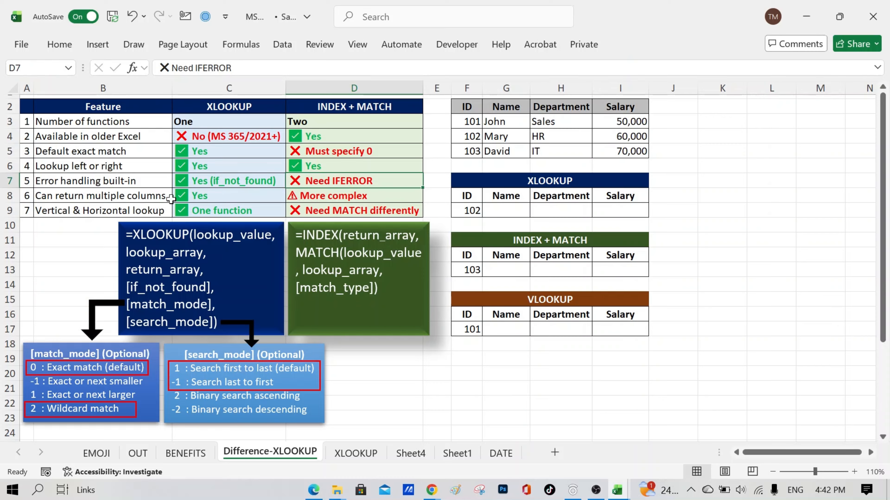
pyautogui.click(223, 194)
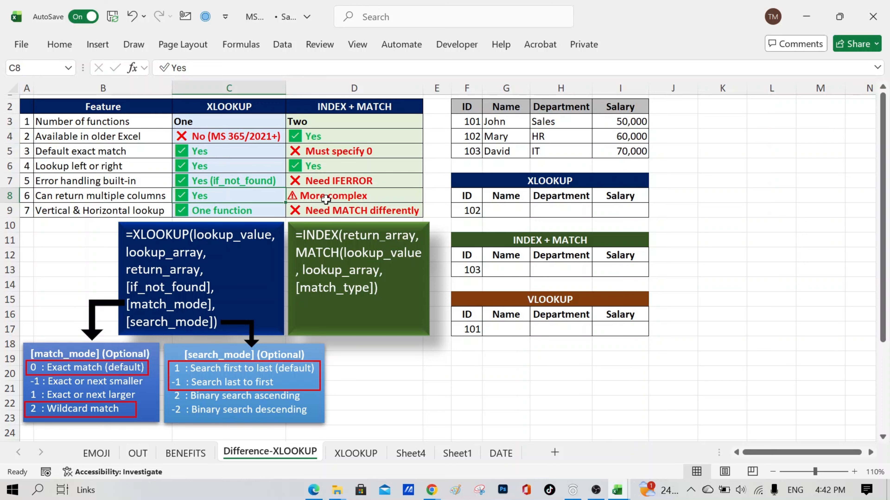
pyautogui.click(358, 192)
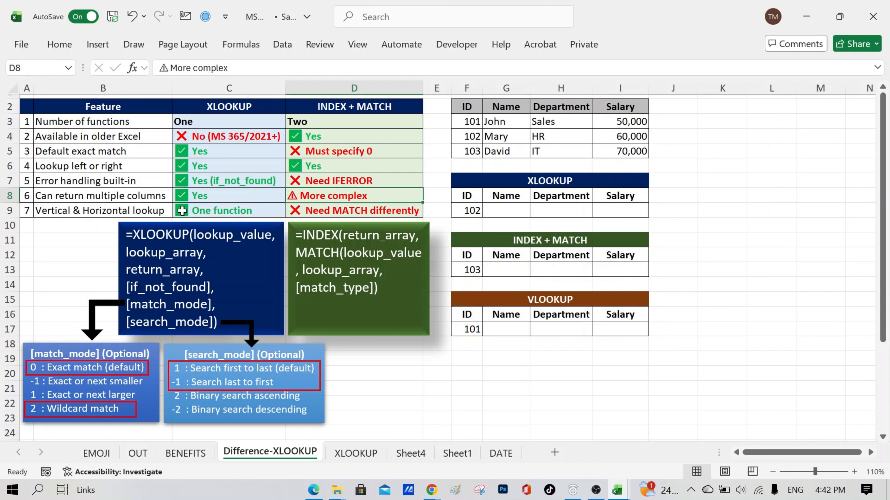
pyautogui.click(238, 214)
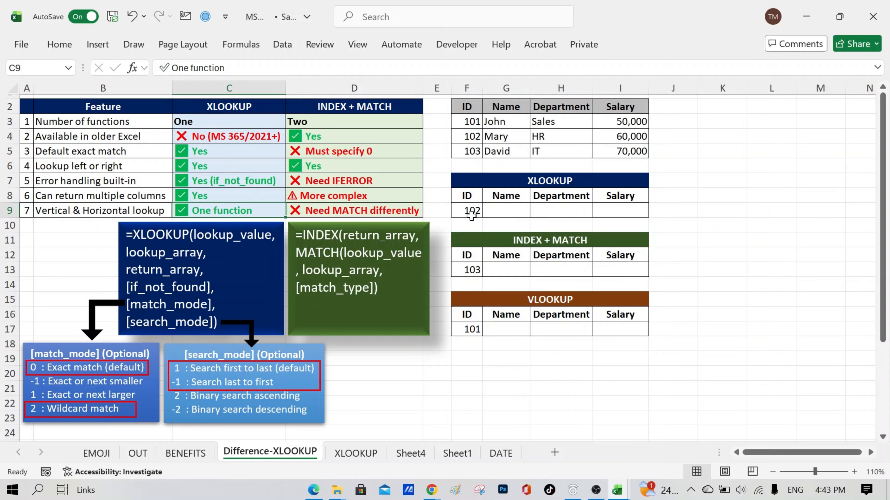
# - Enter an XLOOKUP formula in G9 that looks up F9 in F3:F5 and returns the name, department and salary columns G3:I5
pyautogui.click(504, 211)
pyautogui.write('=')
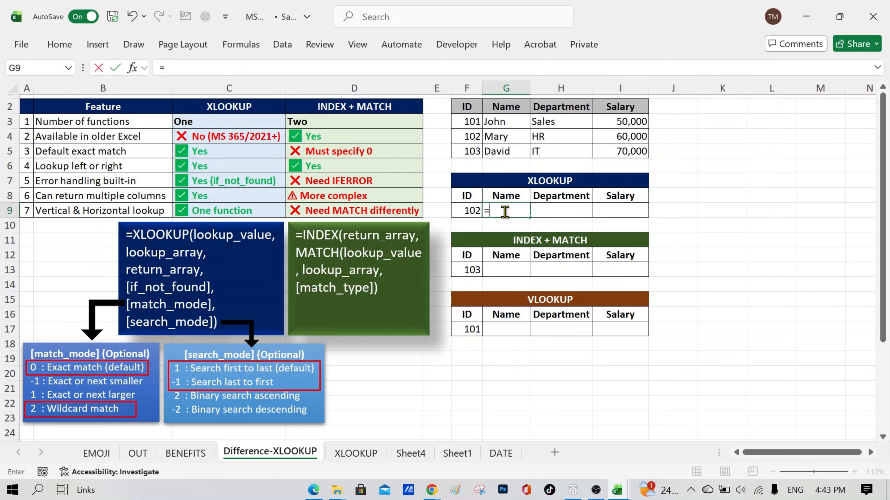
pyautogui.write('xlook')
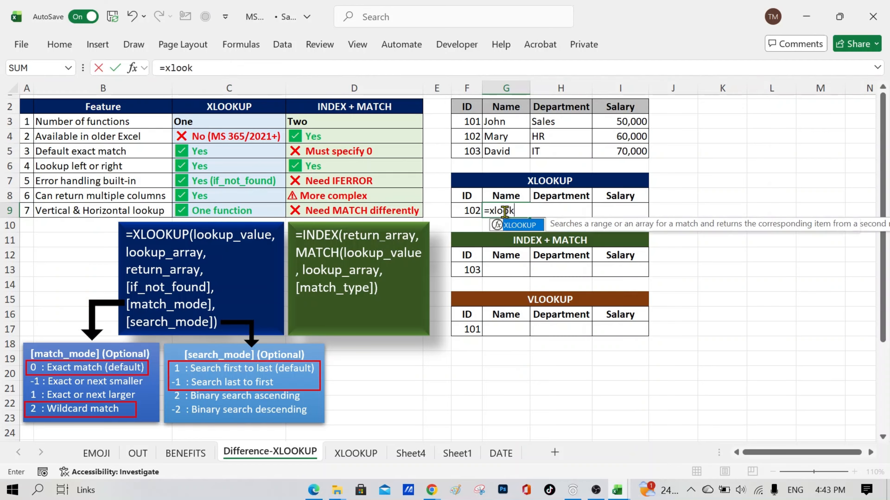
pyautogui.press('Tab')
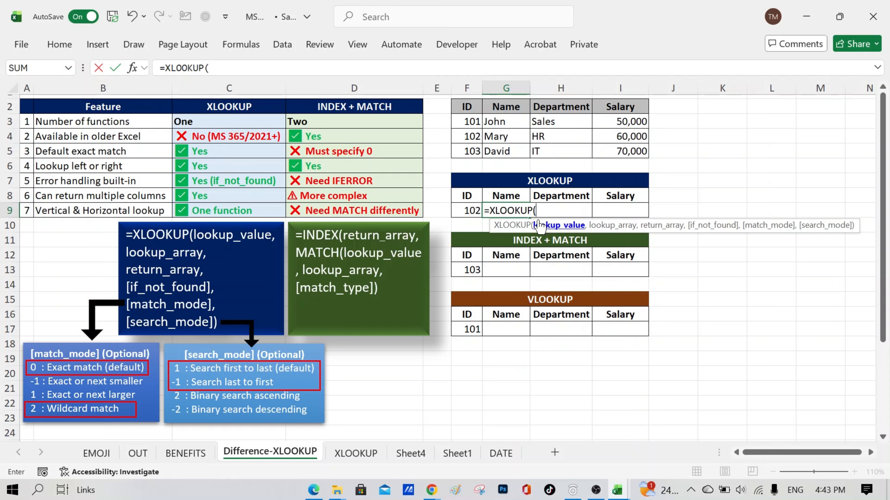
pyautogui.click(470, 211)
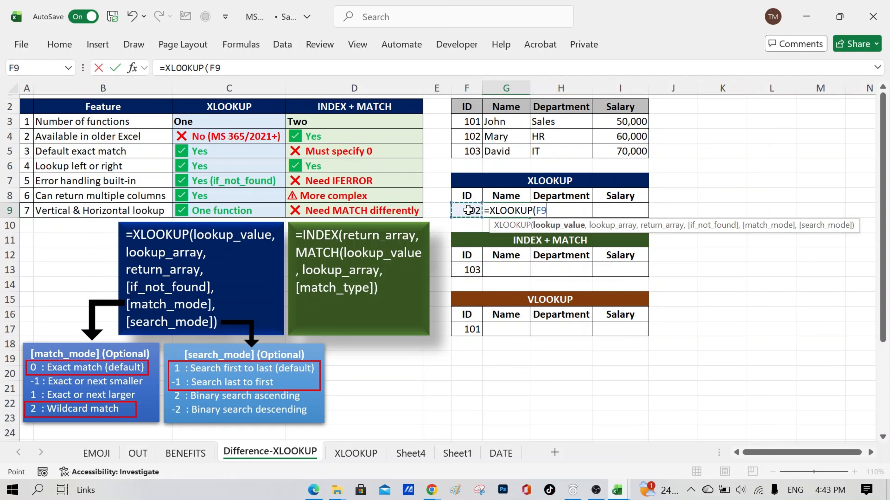
pyautogui.write(',')
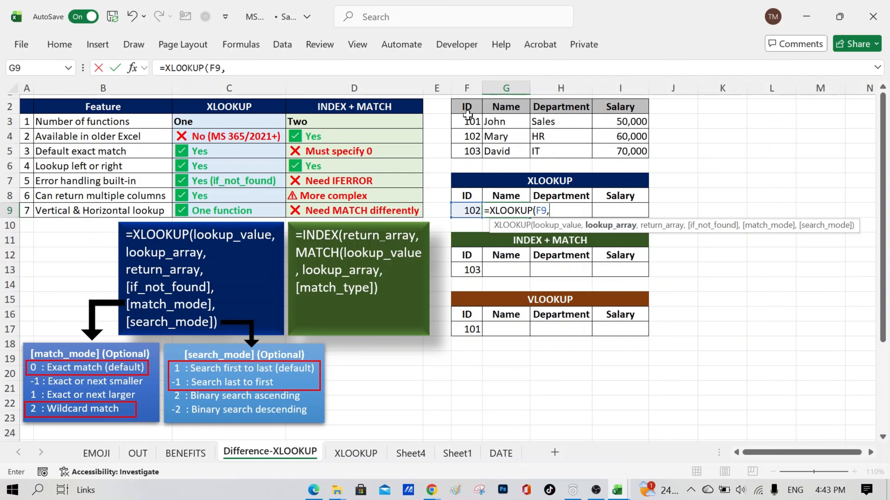
pyautogui.moveTo(463, 121); pyautogui.dragTo(468, 159)
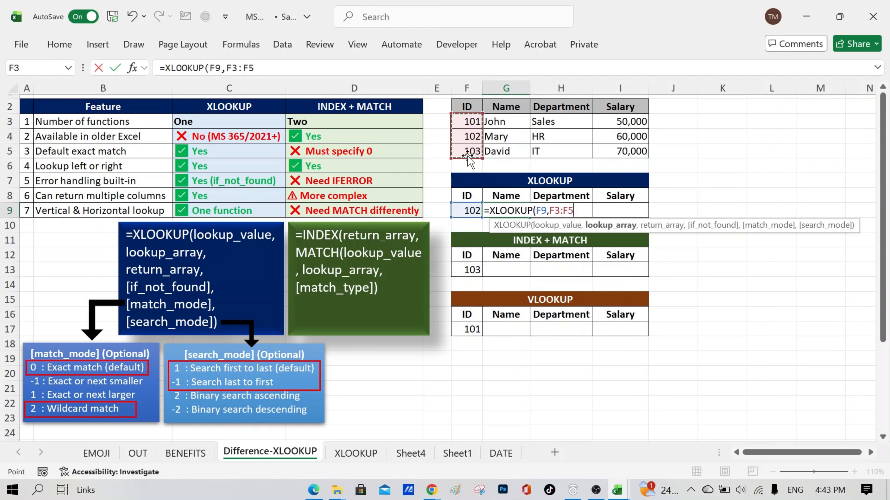
pyautogui.write(',')
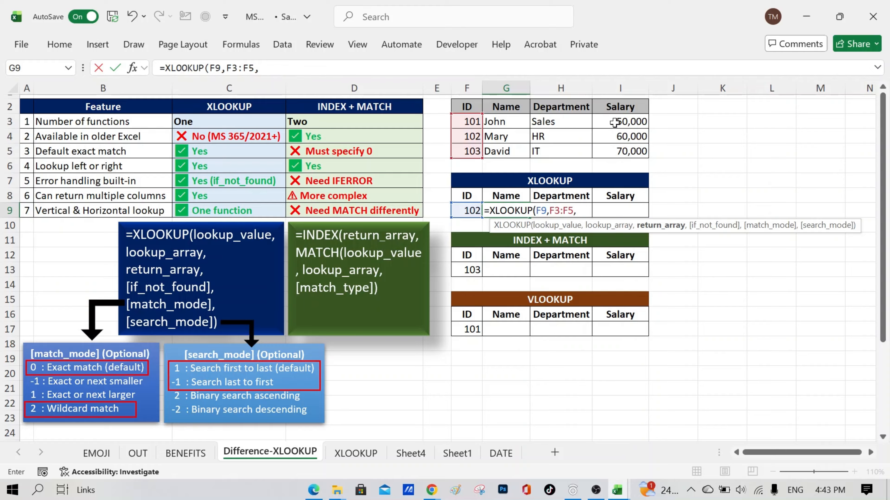
pyautogui.moveTo(615, 122); pyautogui.dragTo(621, 151)
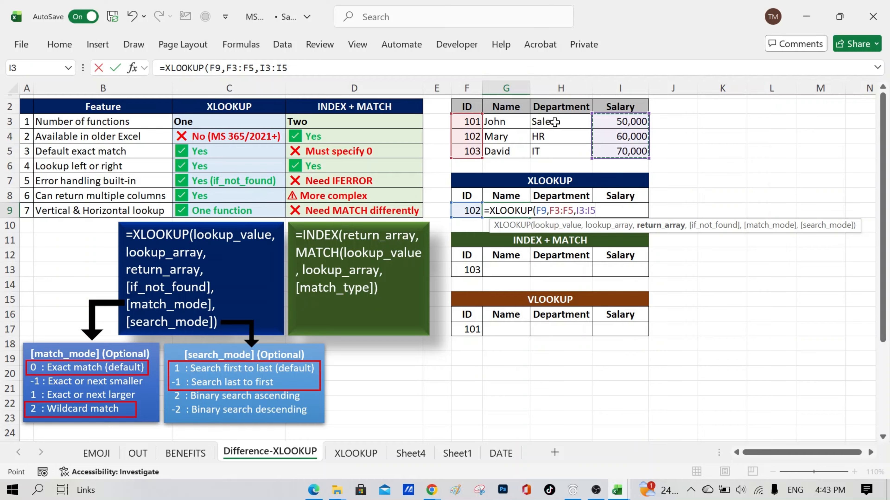
pyautogui.moveTo(507, 122); pyautogui.dragTo(602, 150)
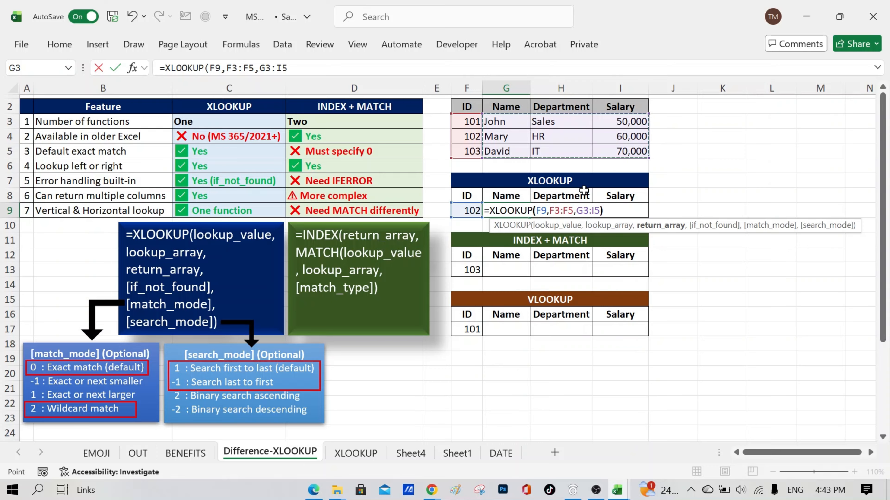
pyautogui.write(')')
pyautogui.press('Return')
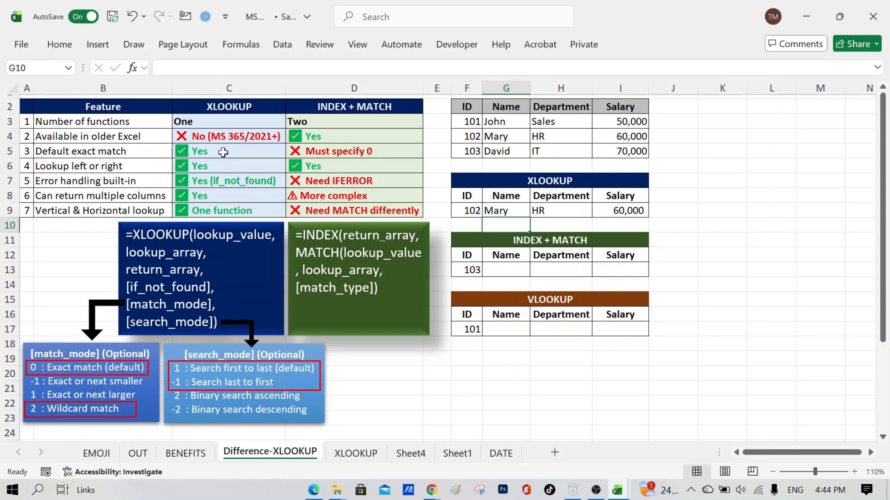
pyautogui.click(507, 208)
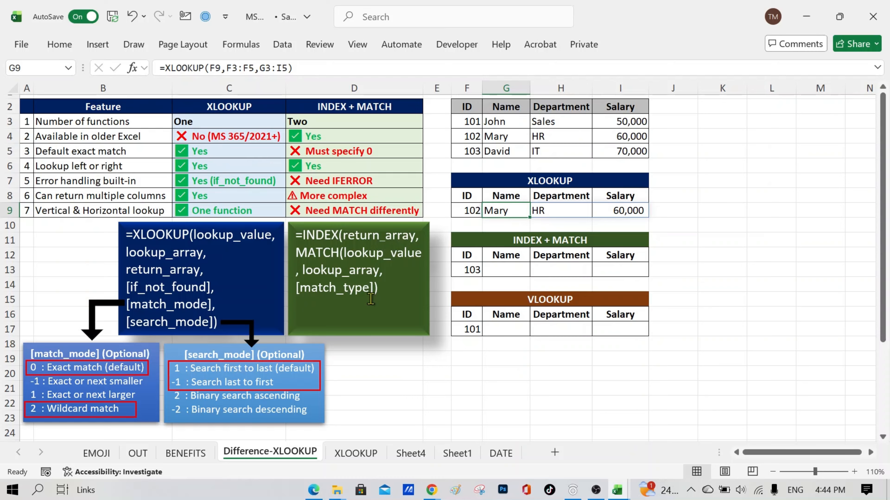
# - Begin an INDEX formula in the INDEX + MATCH table's Name cell G13, using G3:I5 as the array
pyautogui.click(504, 270)
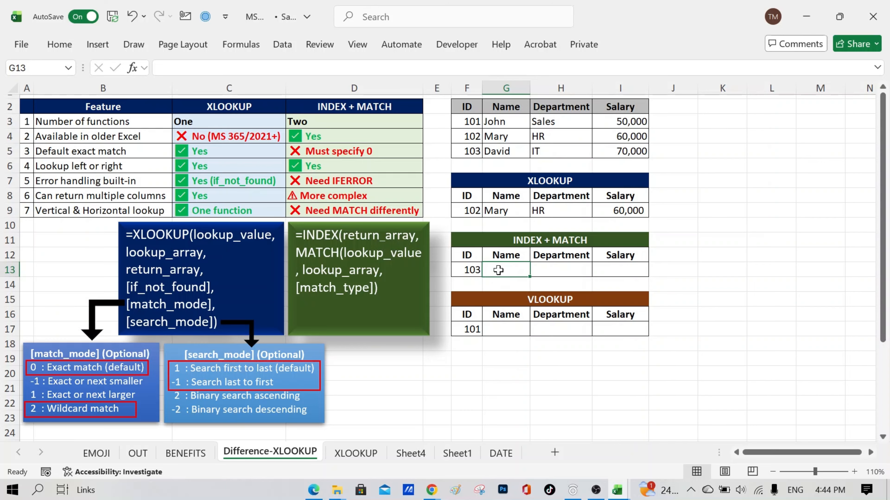
pyautogui.press('Right')
pyautogui.press('Right')
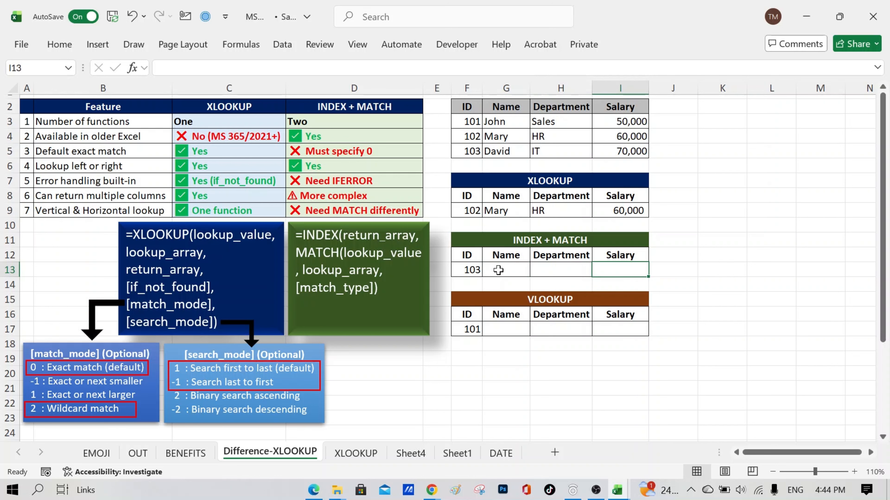
pyautogui.click(511, 270)
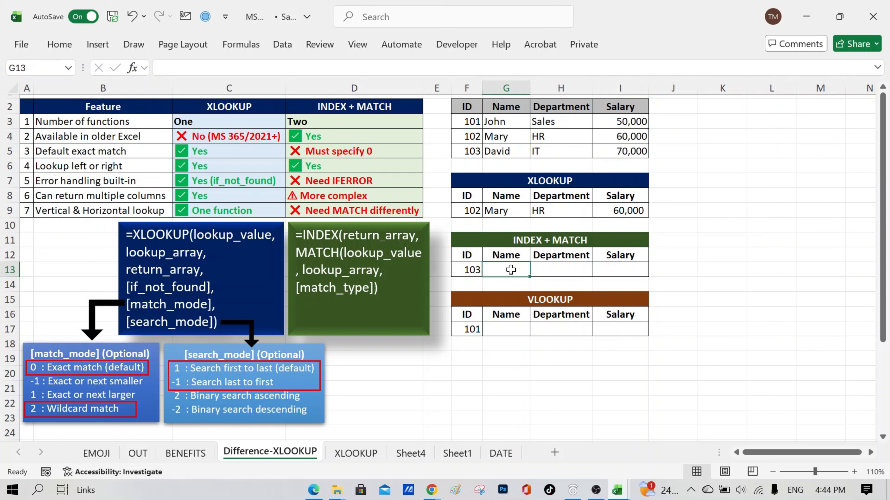
pyautogui.write('=in')
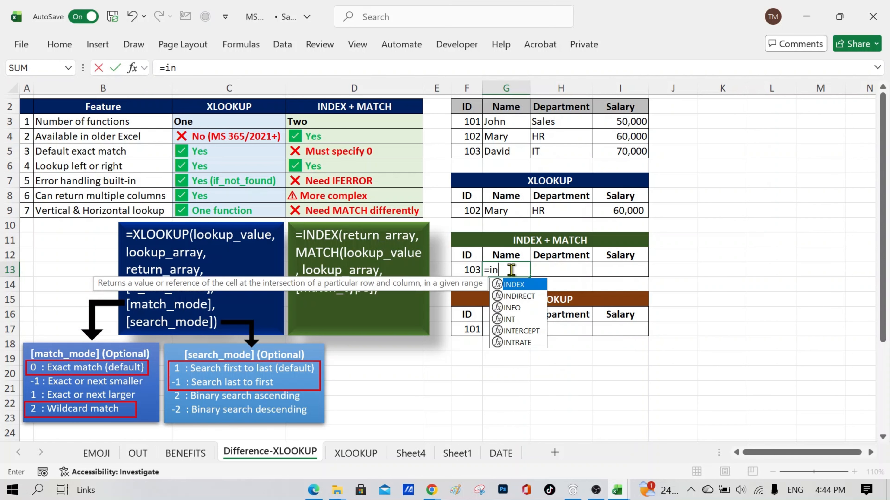
pyautogui.write('de')
pyautogui.press('Tab')
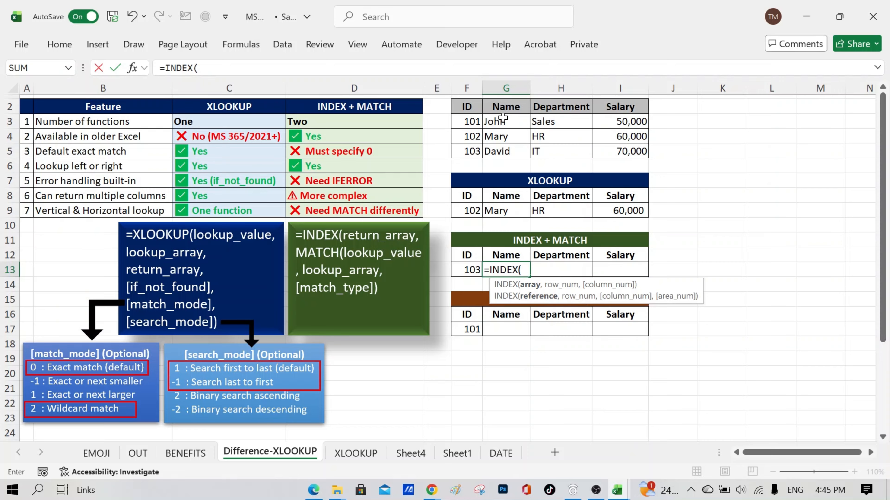
pyautogui.moveTo(503, 120); pyautogui.dragTo(605, 151)
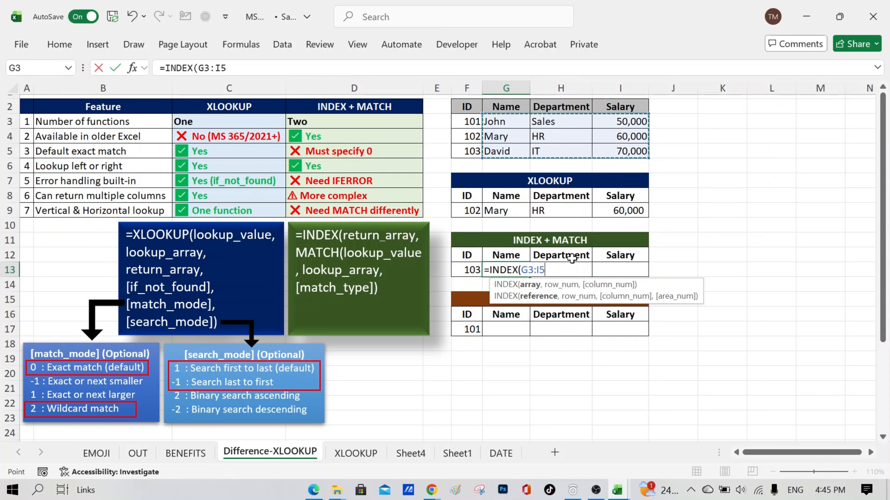
pyautogui.write(',')
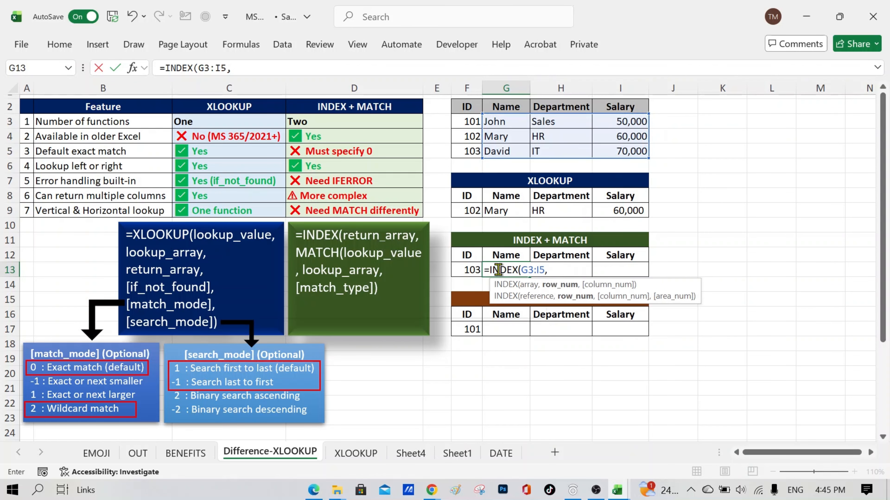
# - Add a MATCH as the INDEX row number, looking up F13 in F3:F5 with match type 0 for an exact match
pyautogui.write('match')
pyautogui.press('Tab')
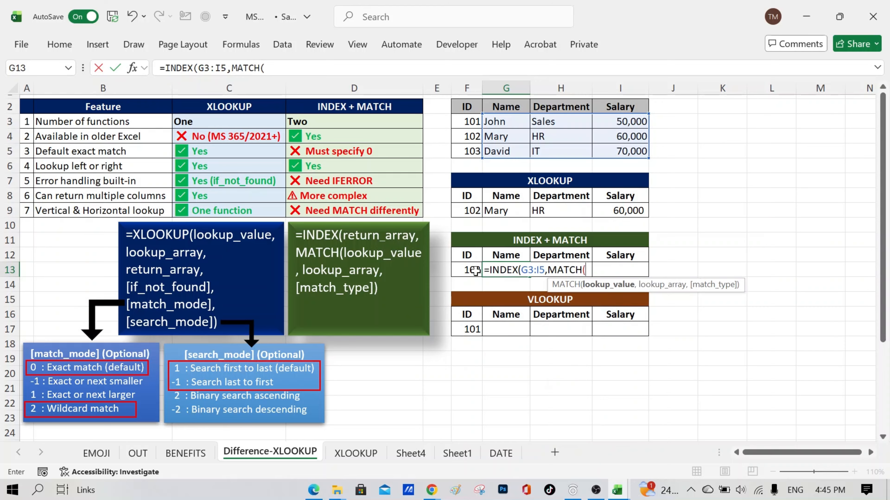
pyautogui.click(462, 268)
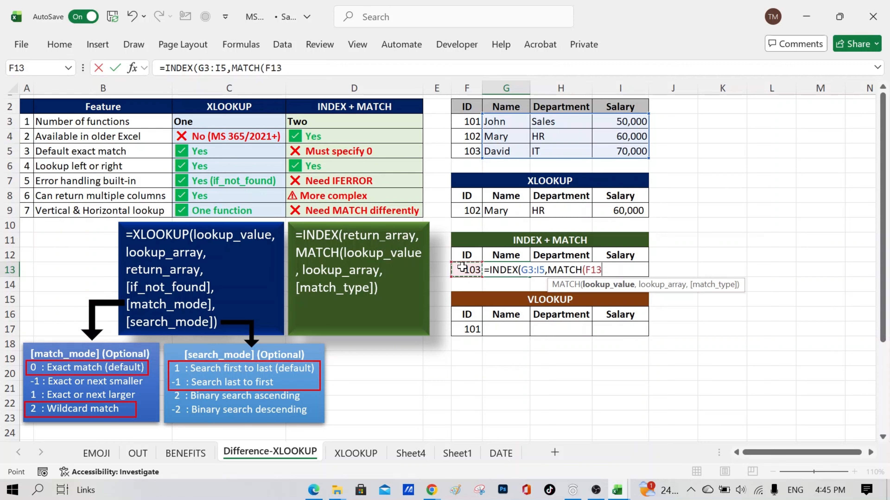
pyautogui.write(',')
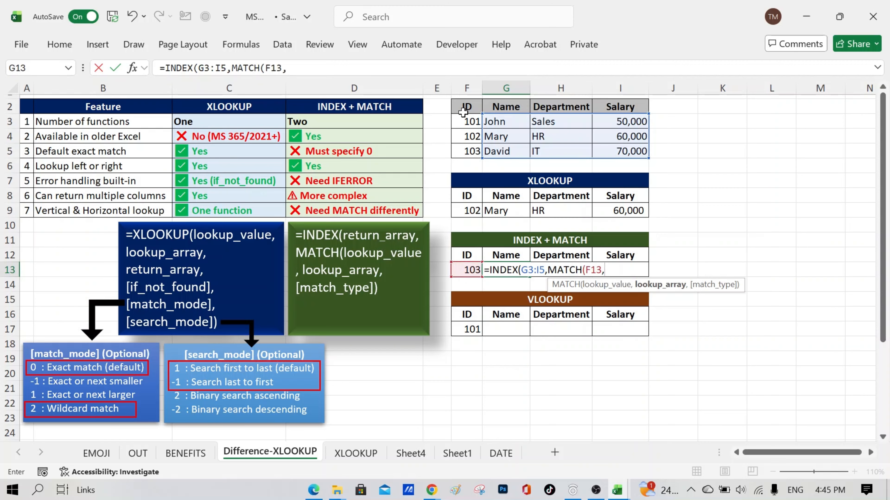
pyautogui.moveTo(463, 121); pyautogui.dragTo(465, 156)
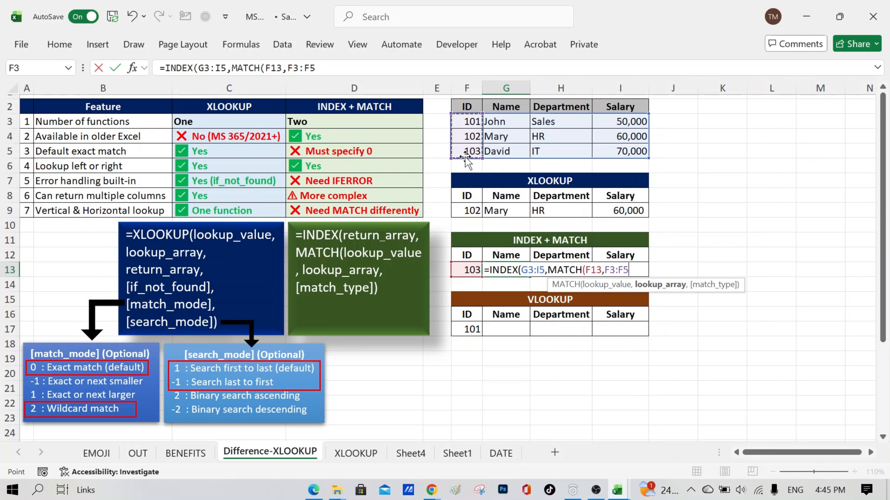
pyautogui.write(',')
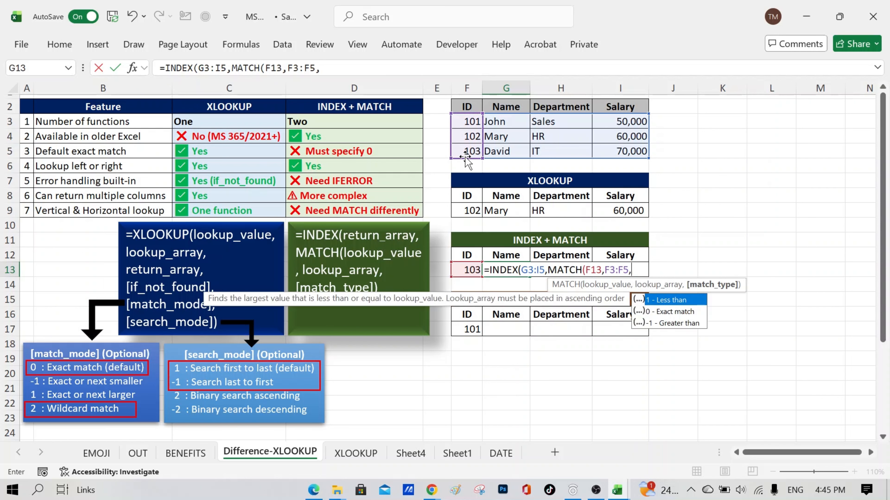
pyautogui.doubleClick(663, 313)
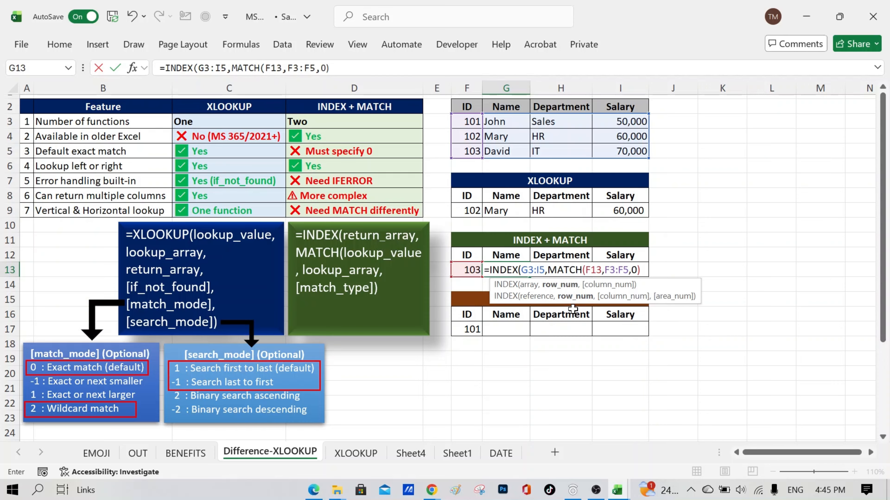
# - Complete the INDEX formula in G13 with a blank column number to return all columns, and review the entered formula
pyautogui.write(',')
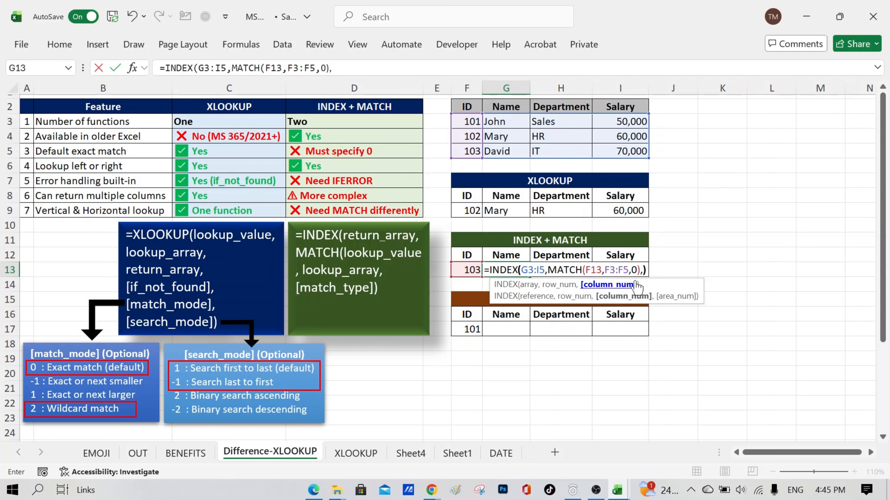
pyautogui.write(')')
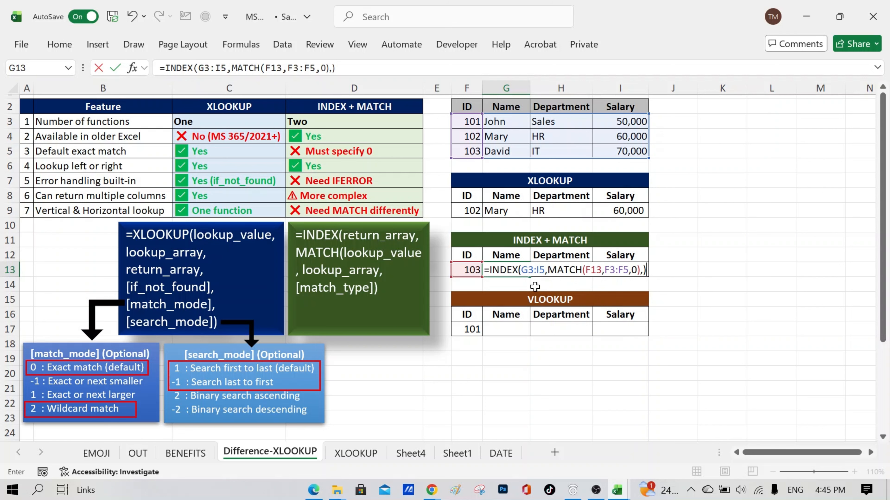
pyautogui.press('Return')
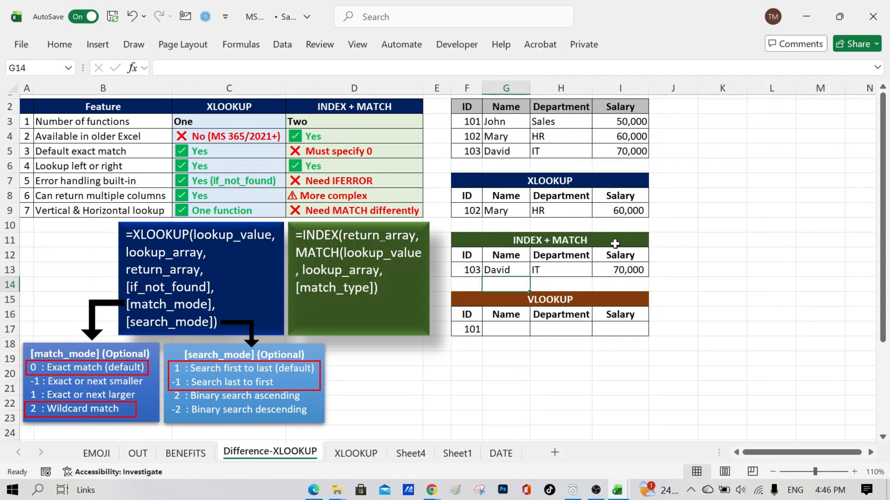
pyautogui.click(517, 270)
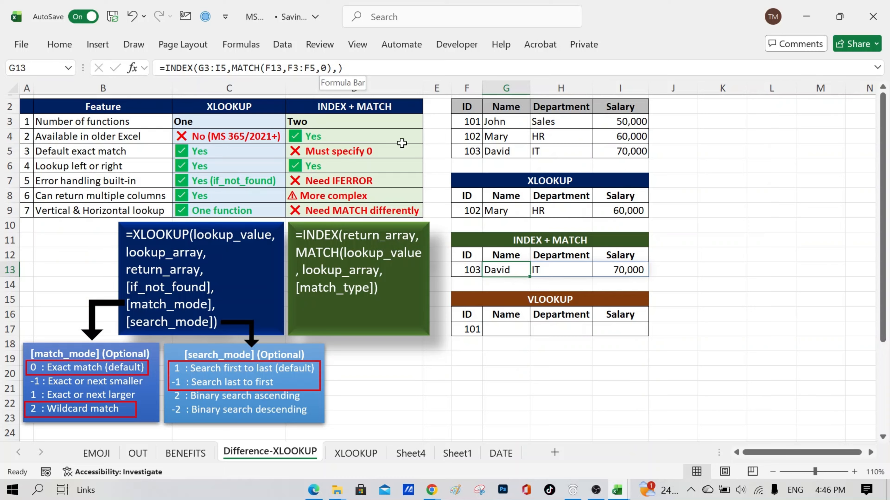
pyautogui.press('Down')
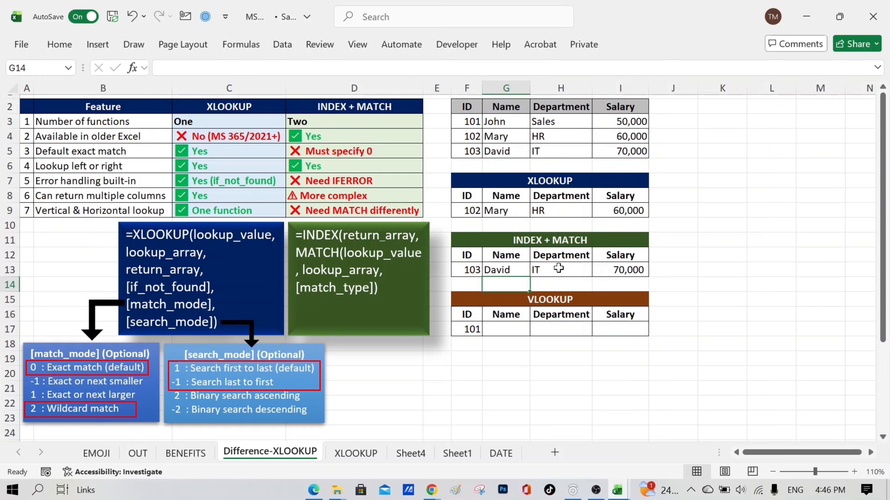
# - Begin a VLOOKUP formula in the VLOOKUP table's Name cell G17, with F17 as lookup value and F3:I5 as table array
pyautogui.click(511, 327)
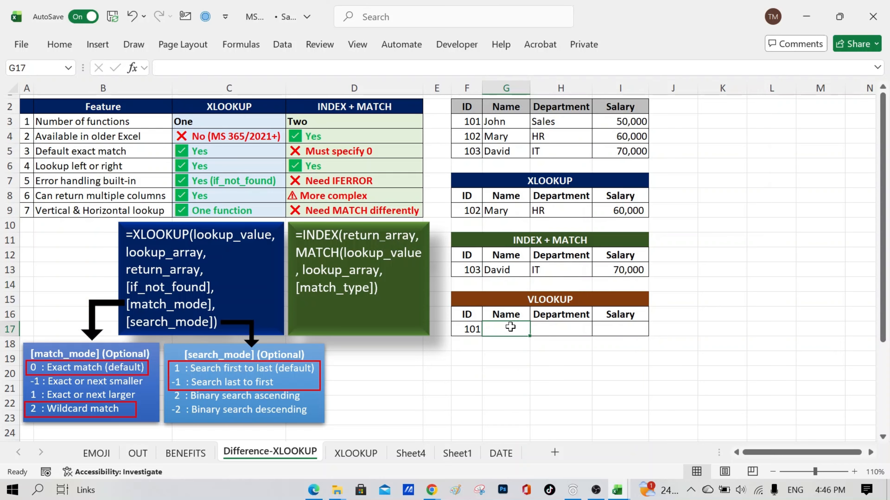
pyautogui.write('=')
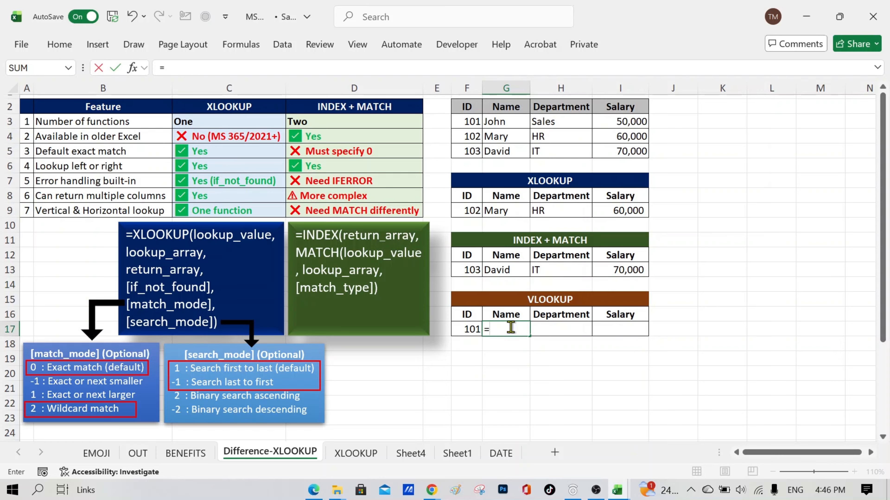
pyautogui.write('vloo')
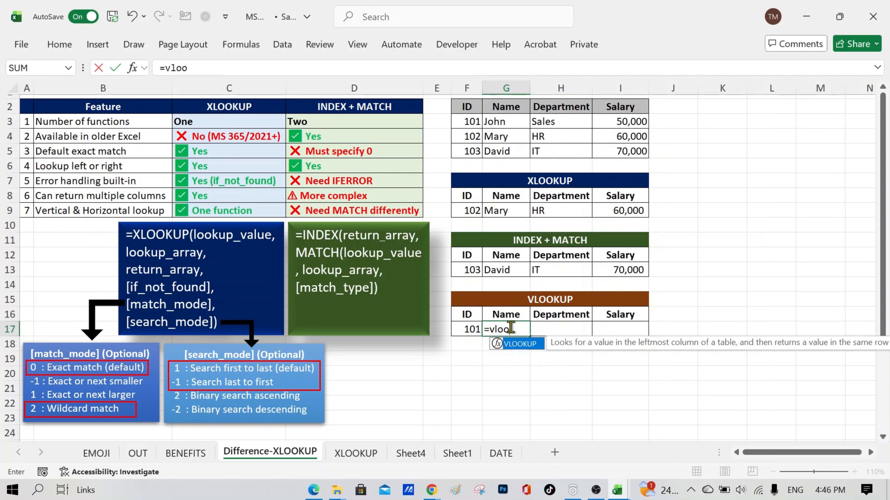
pyautogui.press('Tab')
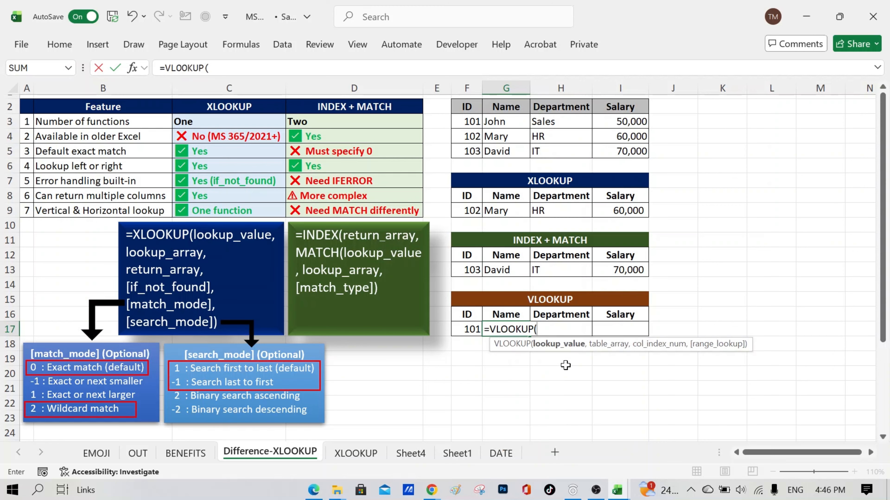
pyautogui.click(460, 328)
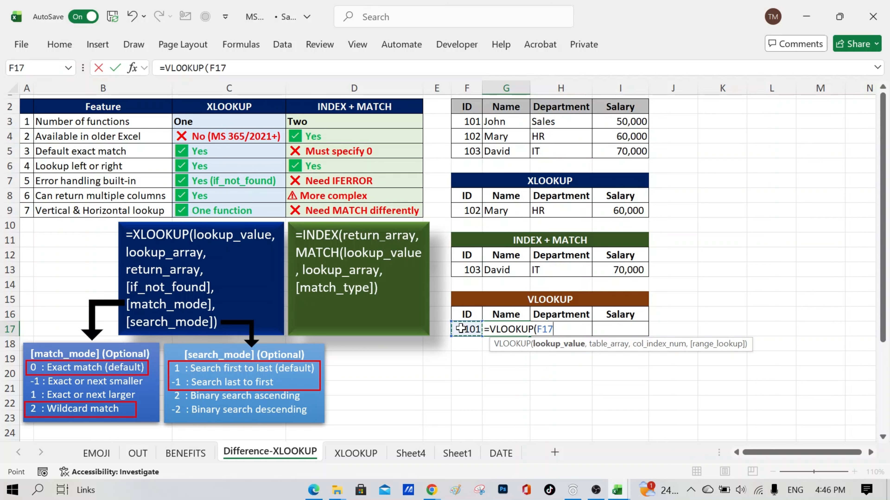
pyautogui.write(',')
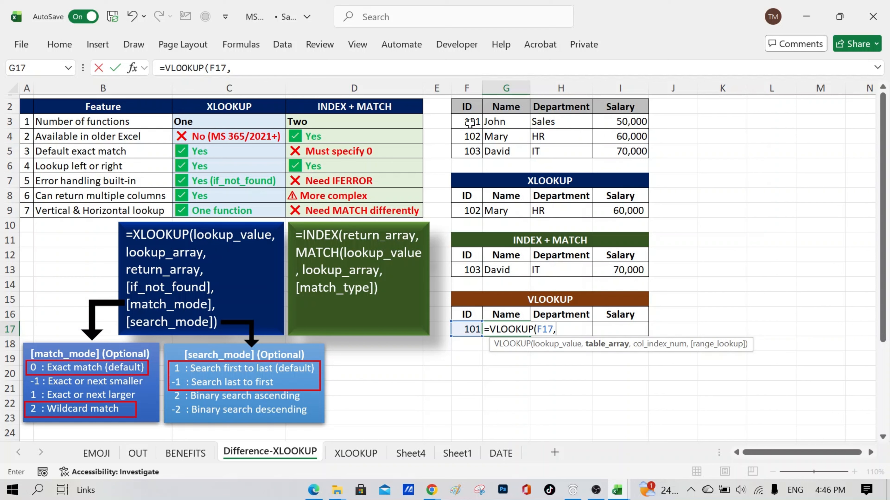
pyautogui.moveTo(469, 122); pyautogui.dragTo(610, 147)
# - Finish the VLOOKUP formula with the column index array {2,3,4} to return name, department and salary
pyautogui.write(',{2,3,')
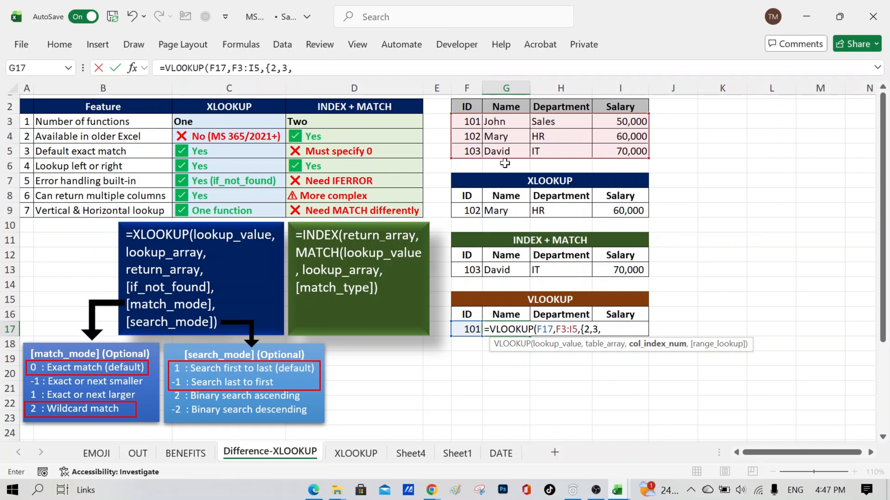
pyautogui.write('4')
pyautogui.write('})')
pyautogui.press('Return')
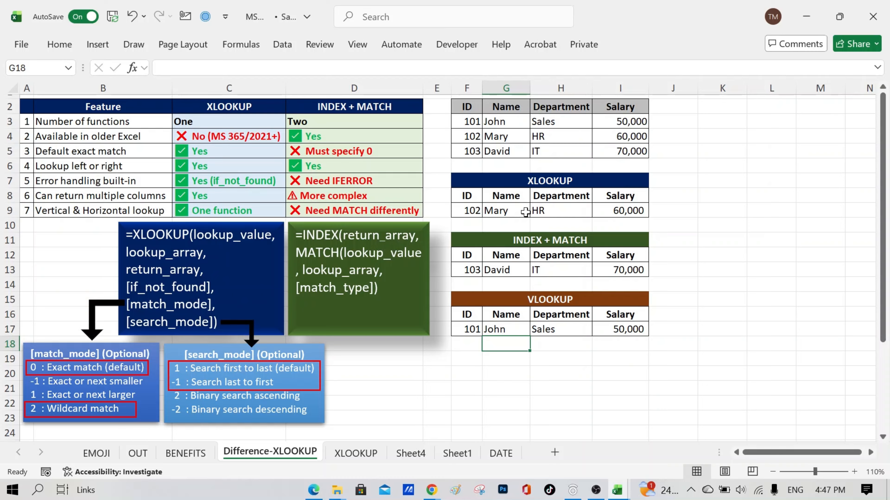
# - Review the XLOOKUP formula in G9 and its optional arguments, leaving the formula as it is
pyautogui.click(516, 210)
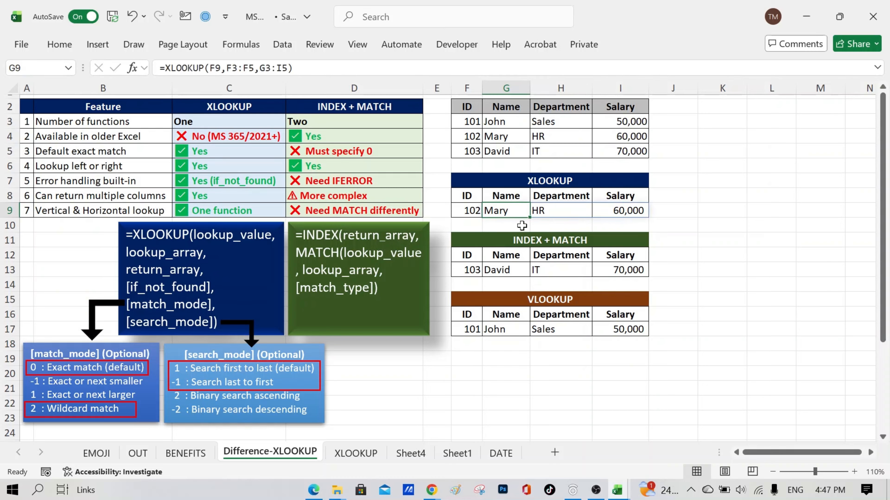
pyautogui.doubleClick(511, 212)
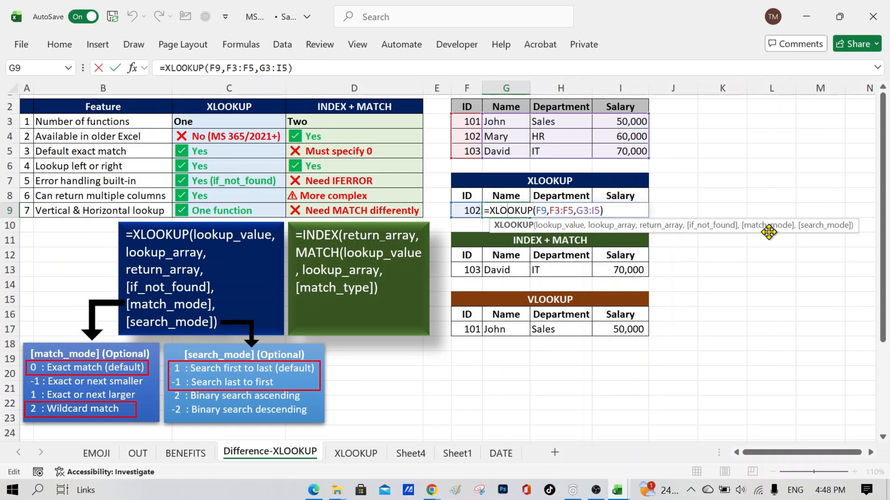
pyautogui.press('Return')
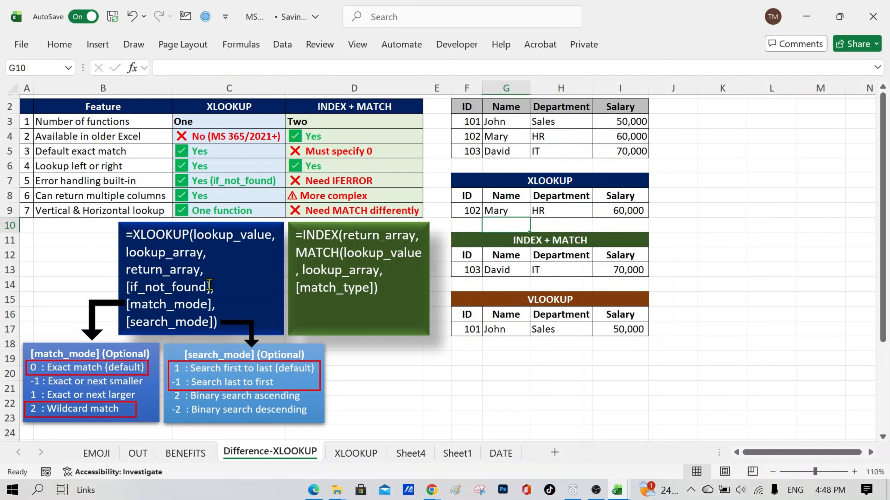